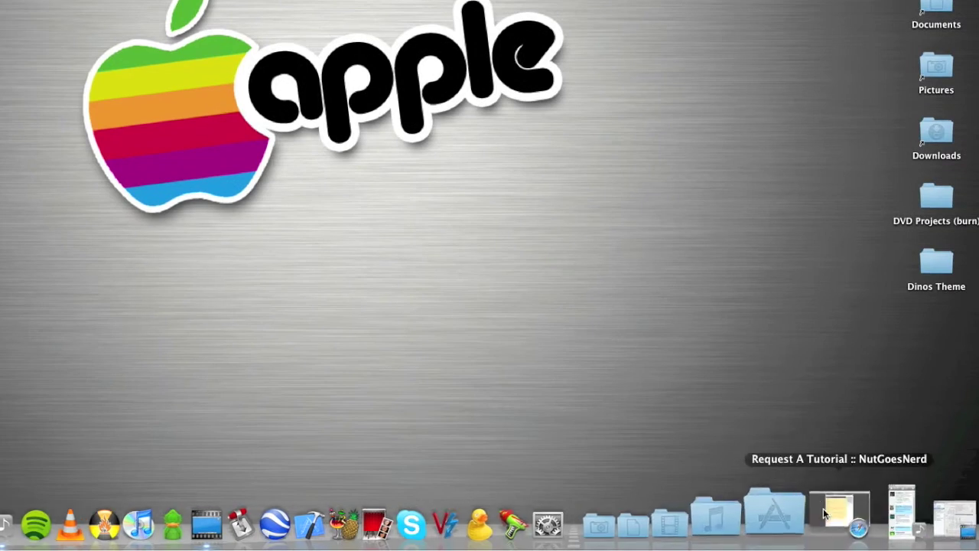
Close the tutorial request web page and launch HandBrake from the Dock
left_click(839, 511)
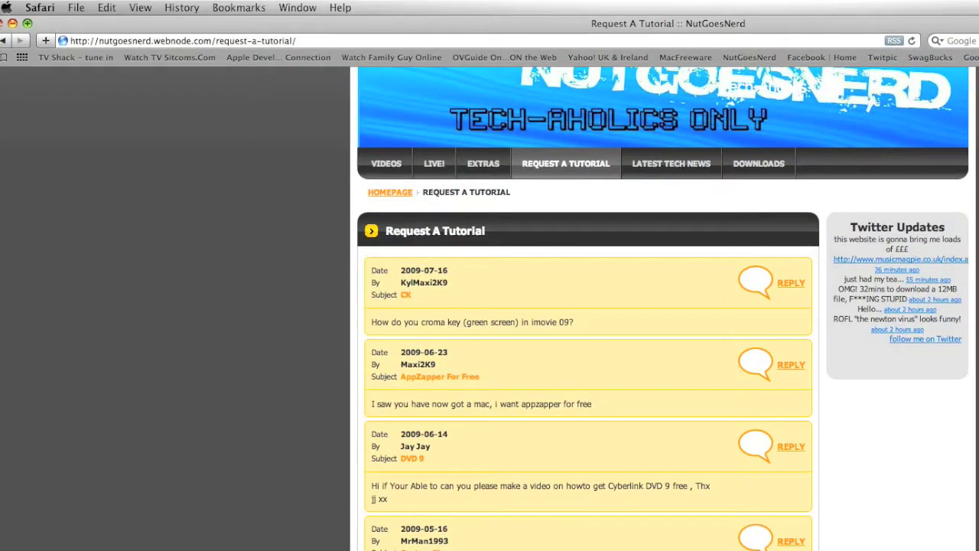
left_click(4, 22)
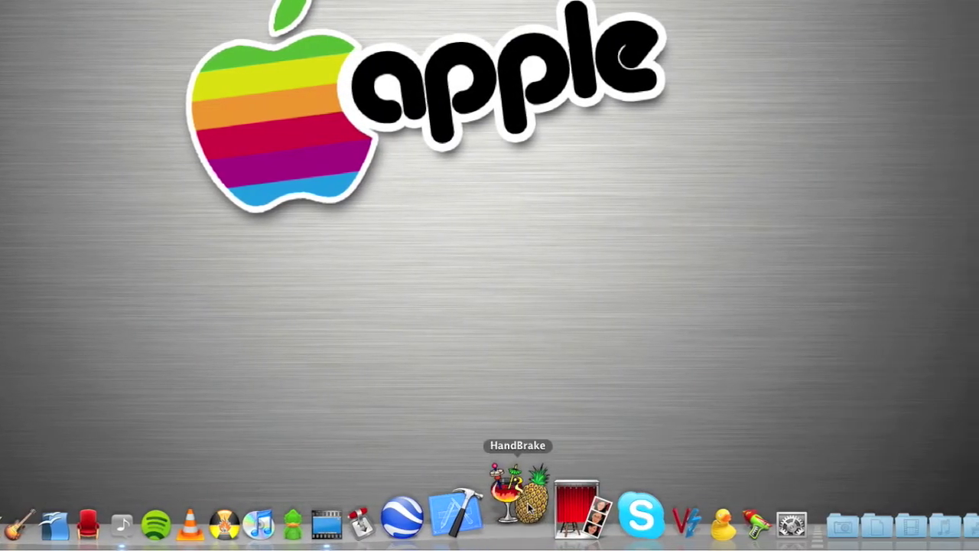
left_click(528, 508)
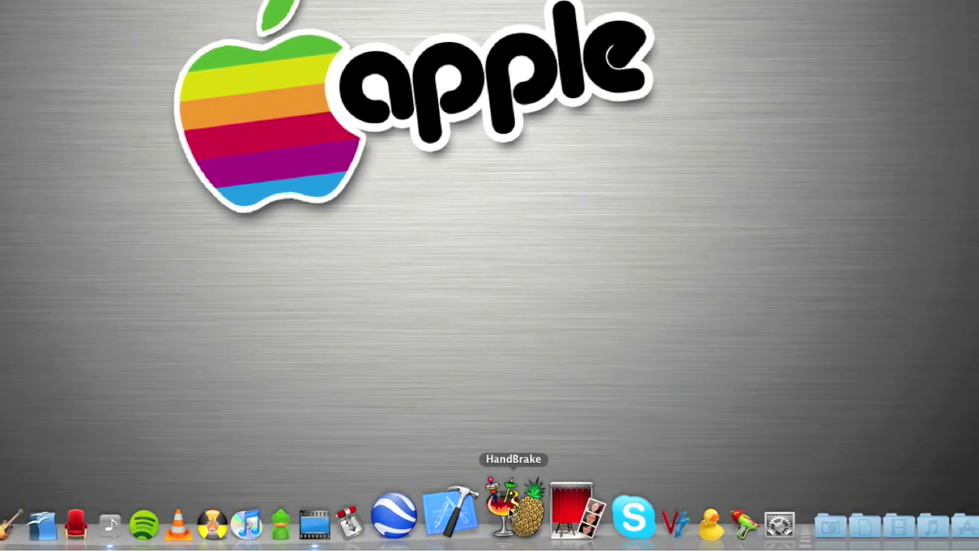
left_click(506, 511)
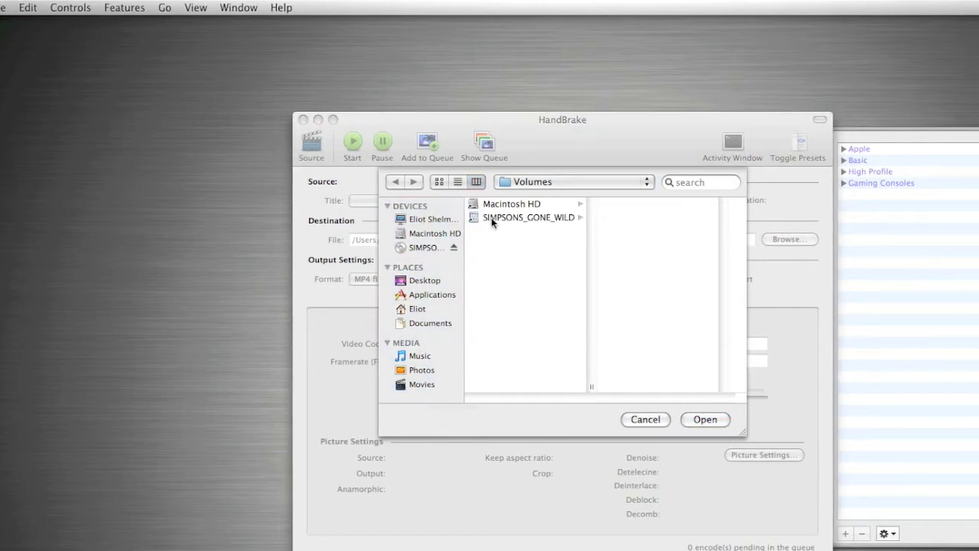
Browse SIMPSONS_GONE_WILD's VIDEO_TS folder and select VTS_01_4.VOB as the source file
left_click(493, 217)
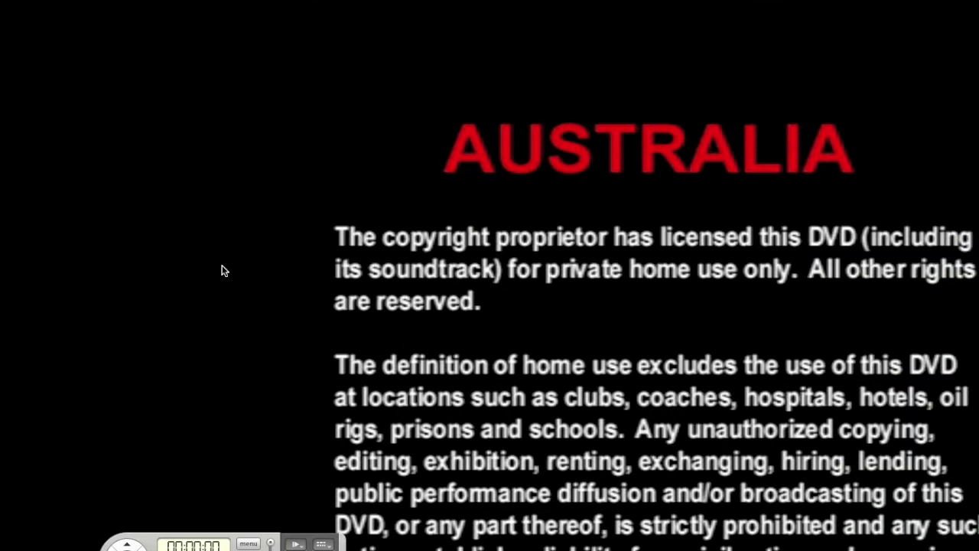
key("Escape")
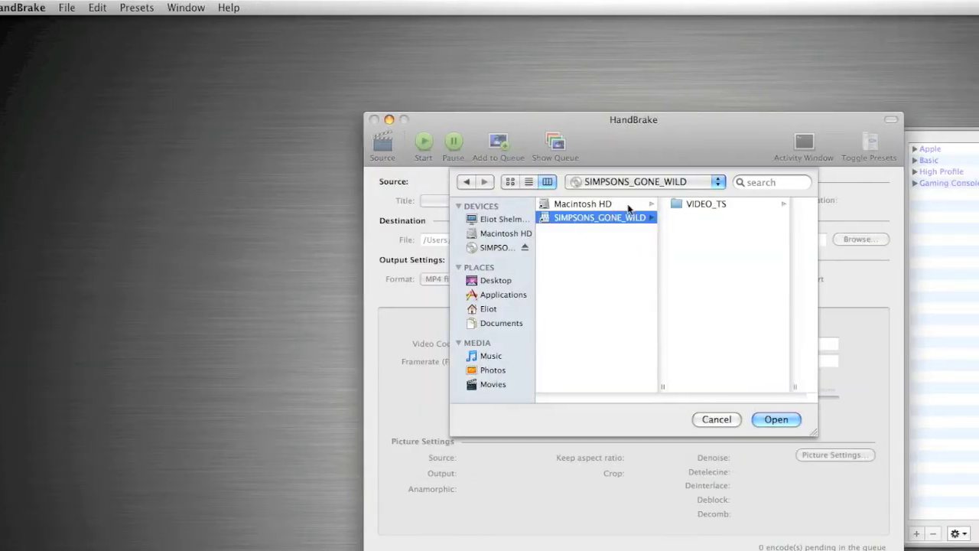
left_click(707, 203)
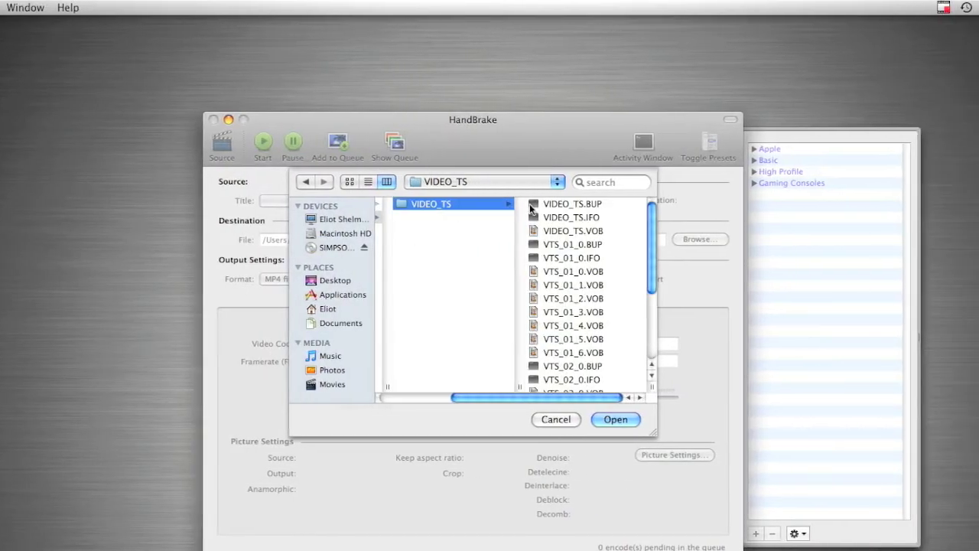
scroll(654, 332, "down", 3)
scroll(511, 297, "down", 3)
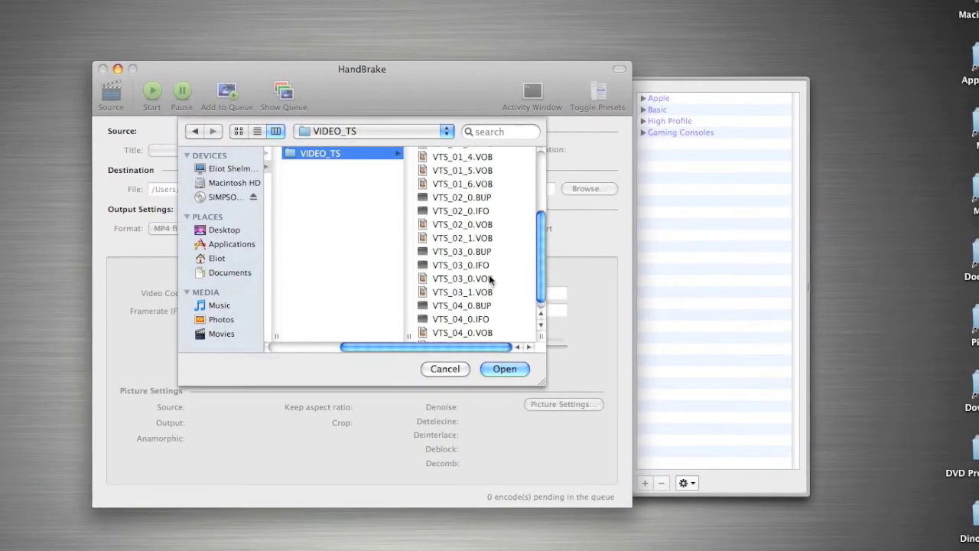
scroll(490, 283, "up", 5)
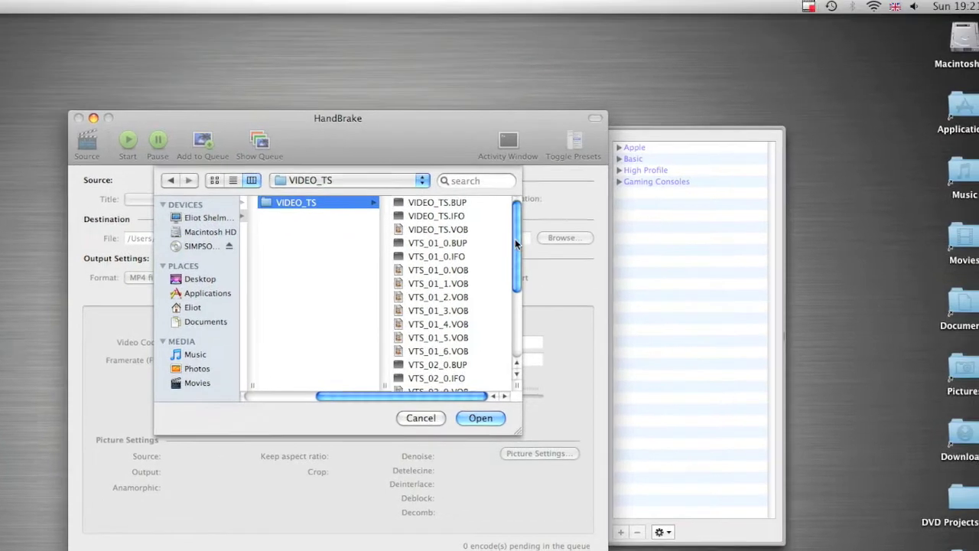
scroll(484, 249, "down", 3)
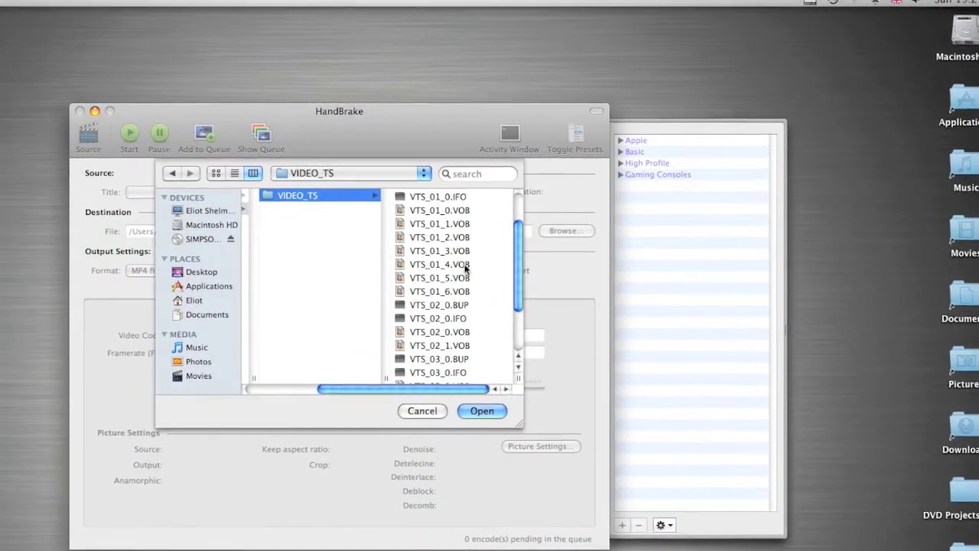
left_click(459, 267)
Open VTS_01_4.VOB so HandBrake scans it as a 22:08 title for VTS_01_4.m4v output
key("Return")
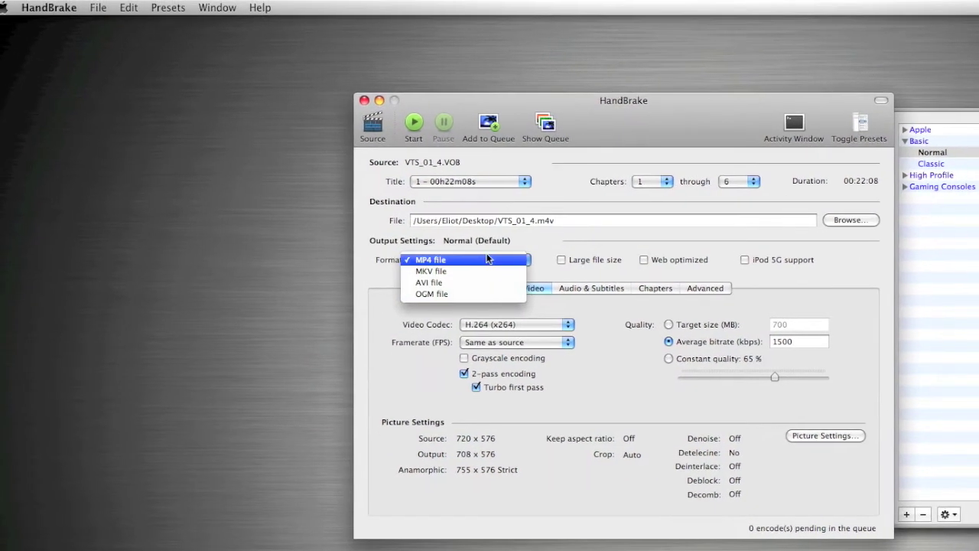
Set the output format to MP4 file and the video codec to MPEG-4 (FFmpeg)
left_click(454, 259)
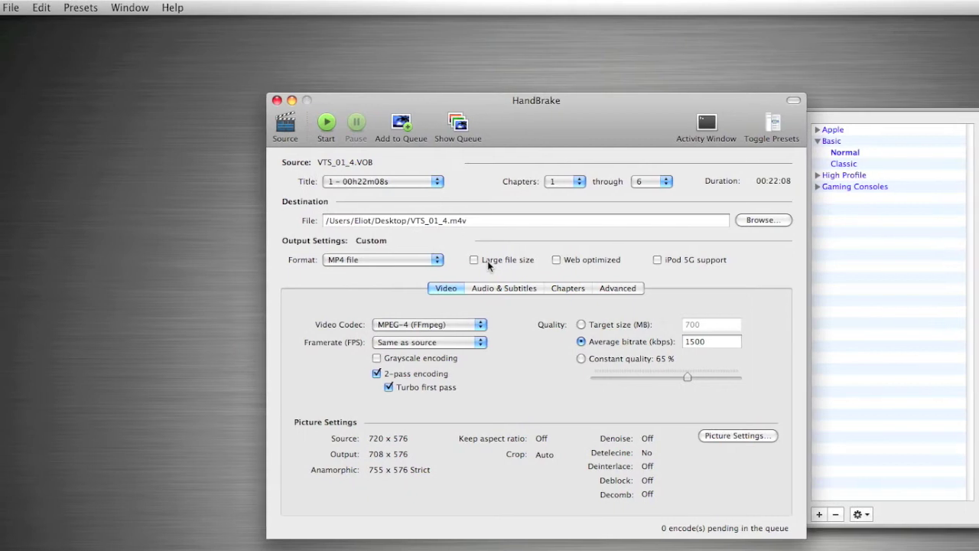
mouse_move(480, 260)
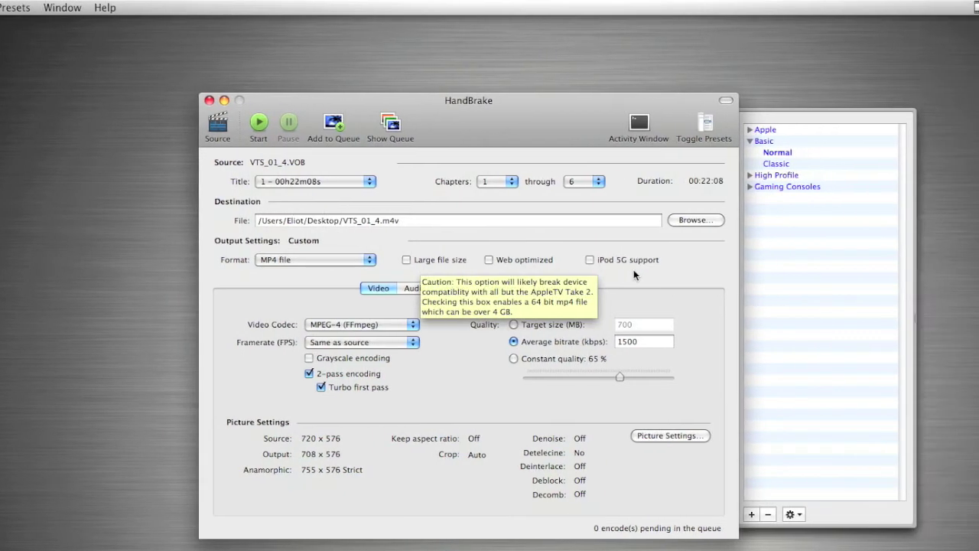
mouse_move(699, 264)
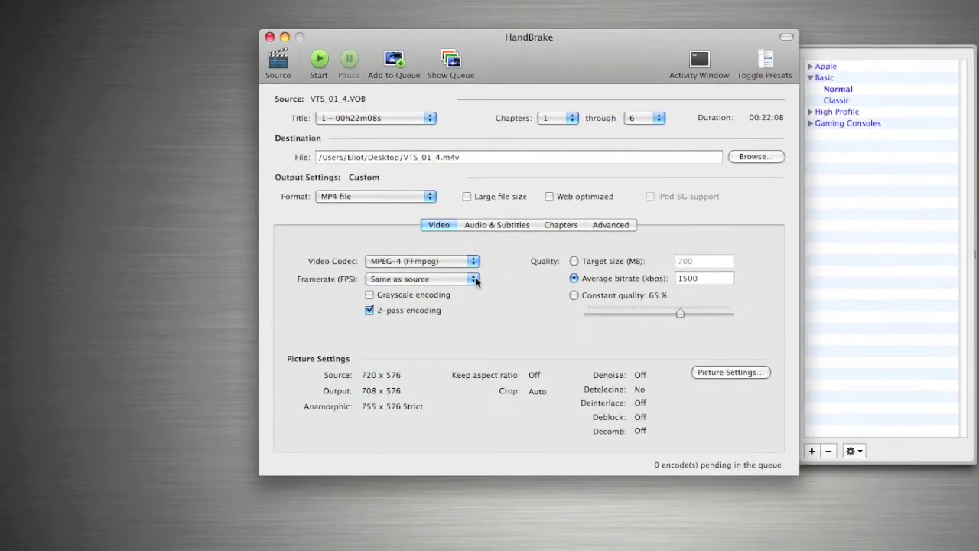
Leave the frame rate at Same as source and show the Audio & Subtitles settings
left_click(483, 293)
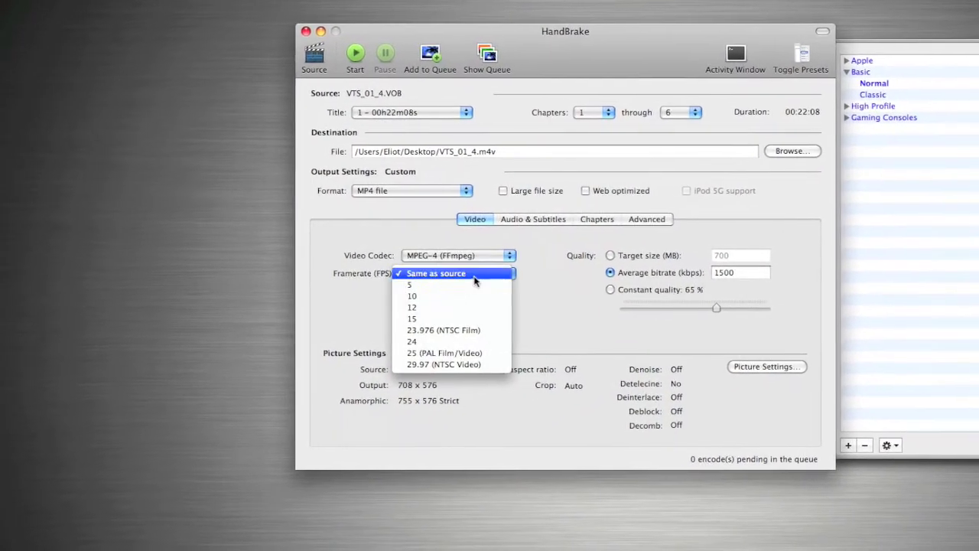
left_click(466, 280)
left_click(483, 272)
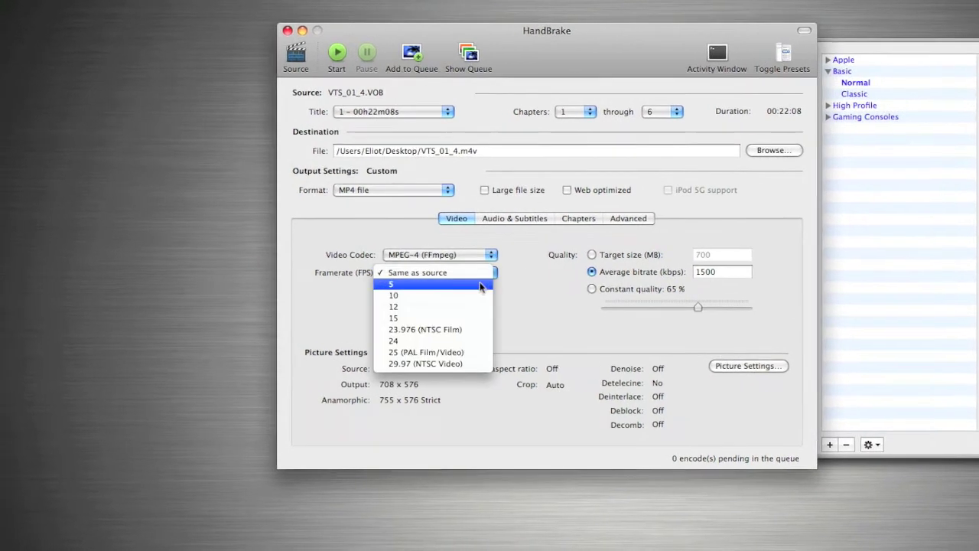
left_click(470, 283)
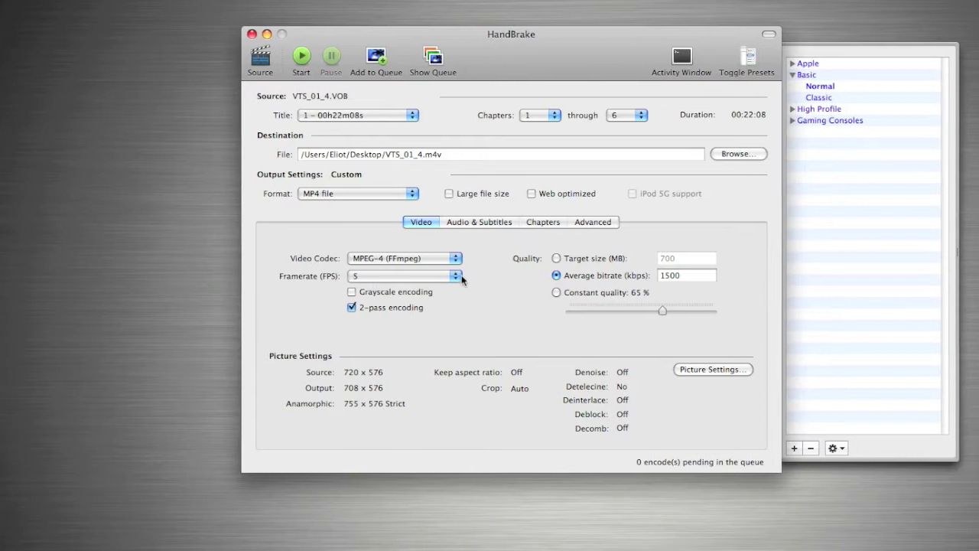
left_click(483, 276)
left_click(478, 263)
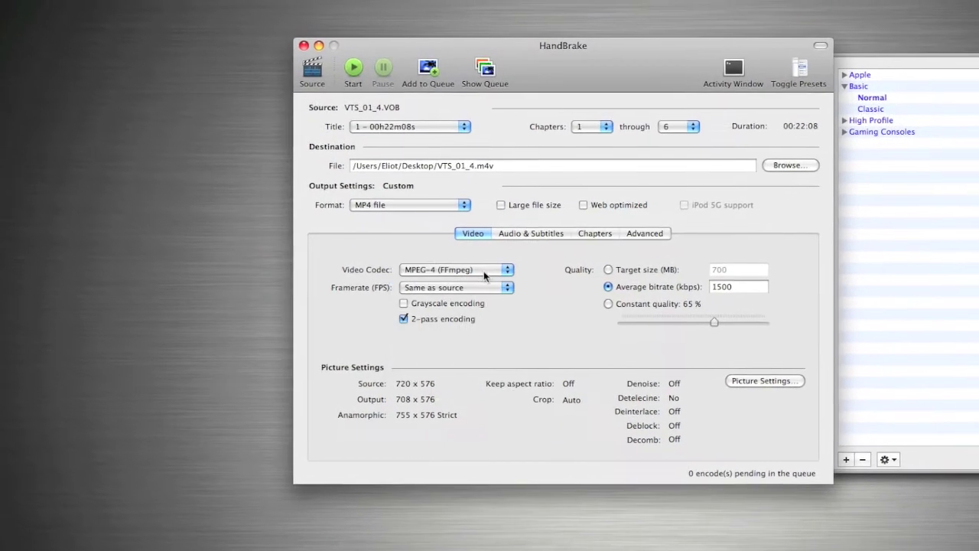
left_click(483, 277)
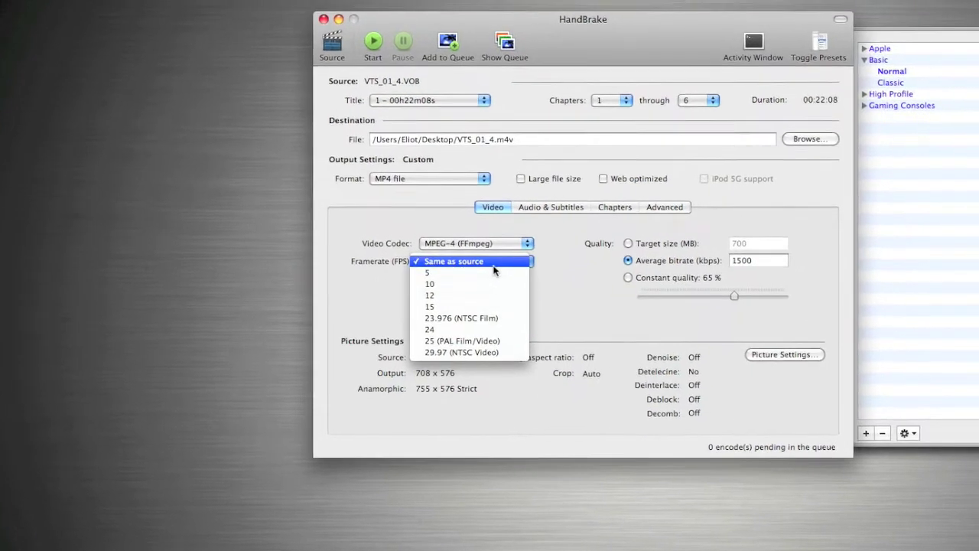
left_click(505, 230)
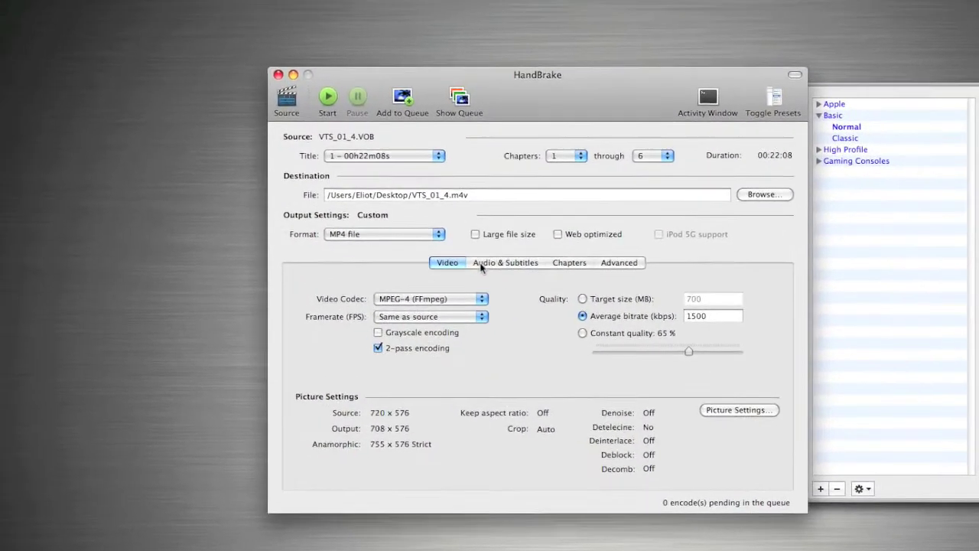
left_click(481, 264)
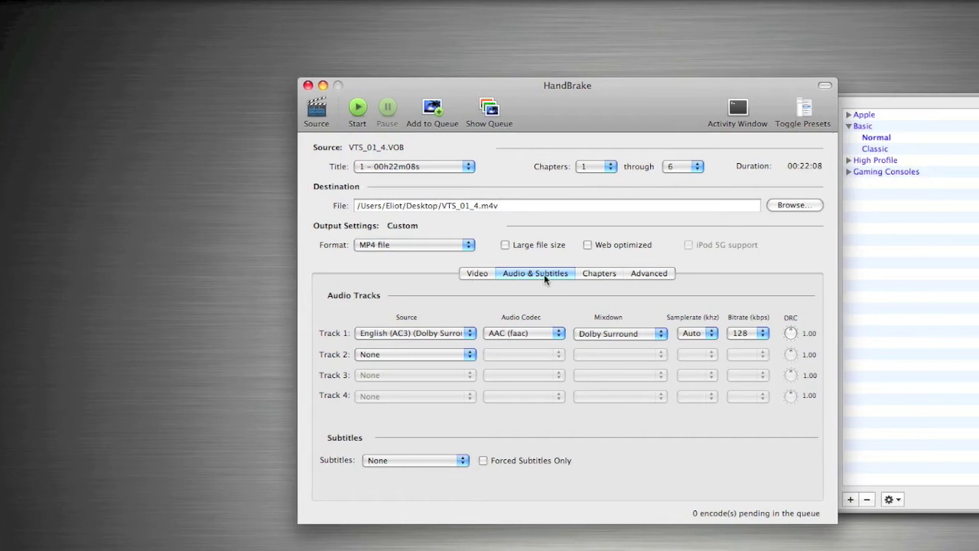
Review the chapter markers at Chapter 3 and the Advanced options, then return to Video settings
left_click(614, 273)
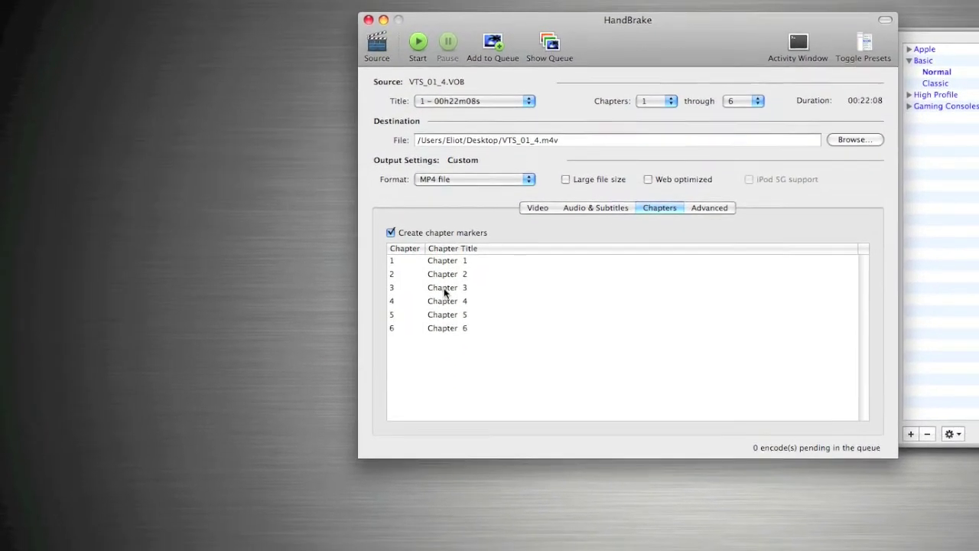
left_click(332, 343)
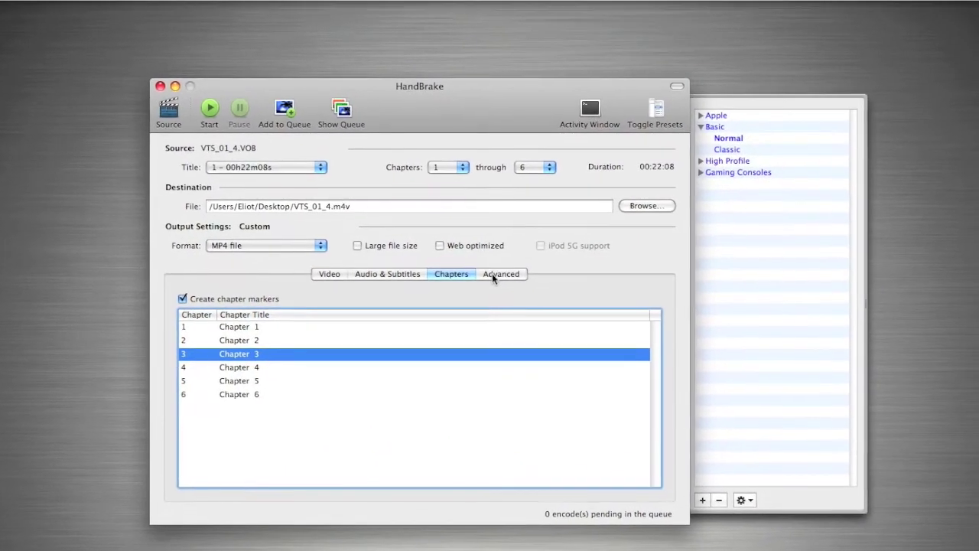
left_click(493, 277)
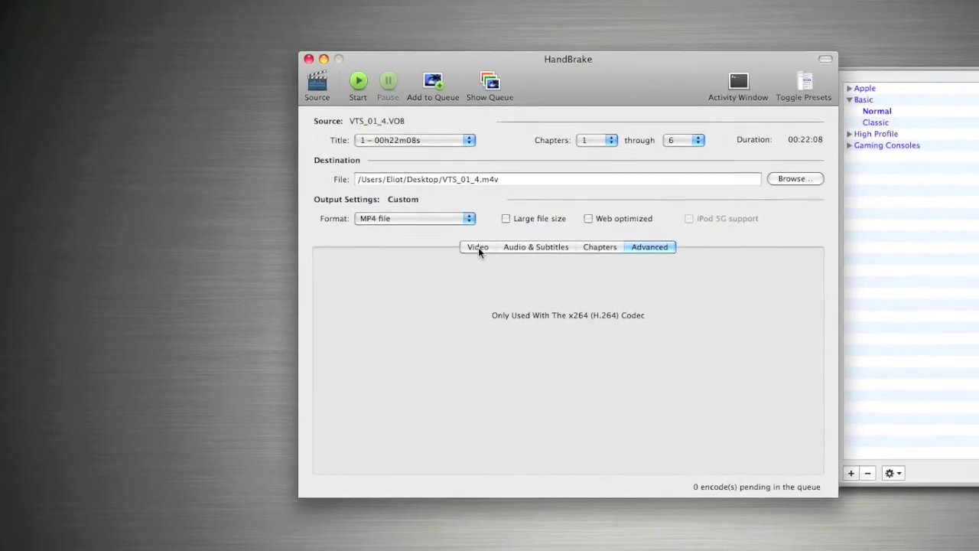
left_click(478, 247)
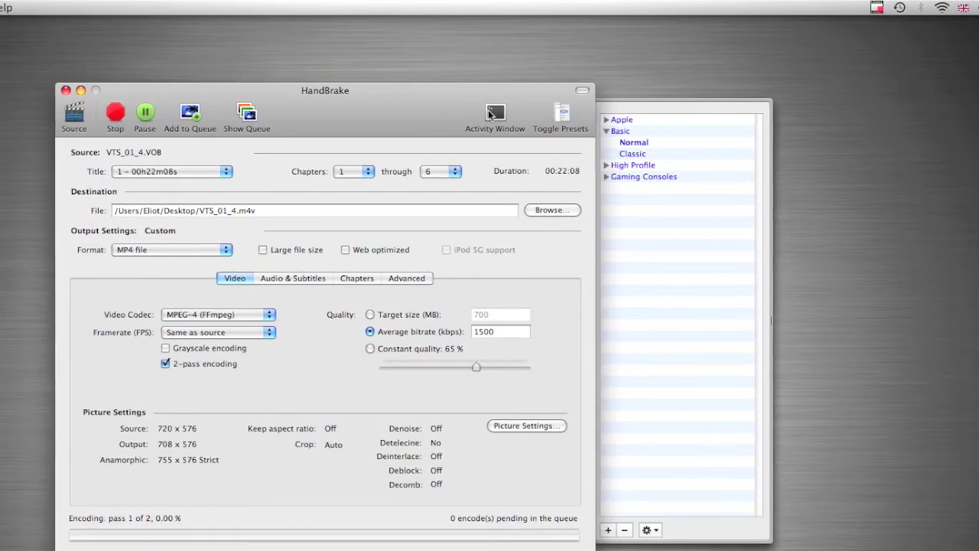
Open the Activity Window encode log and move it down and to the right
left_click(490, 114)
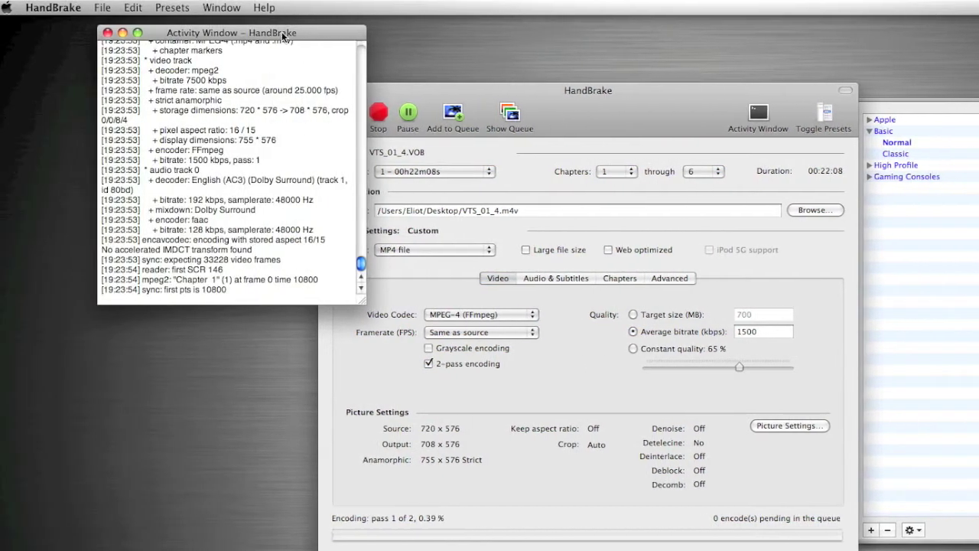
left_click_drag(291, 33, 552, 108)
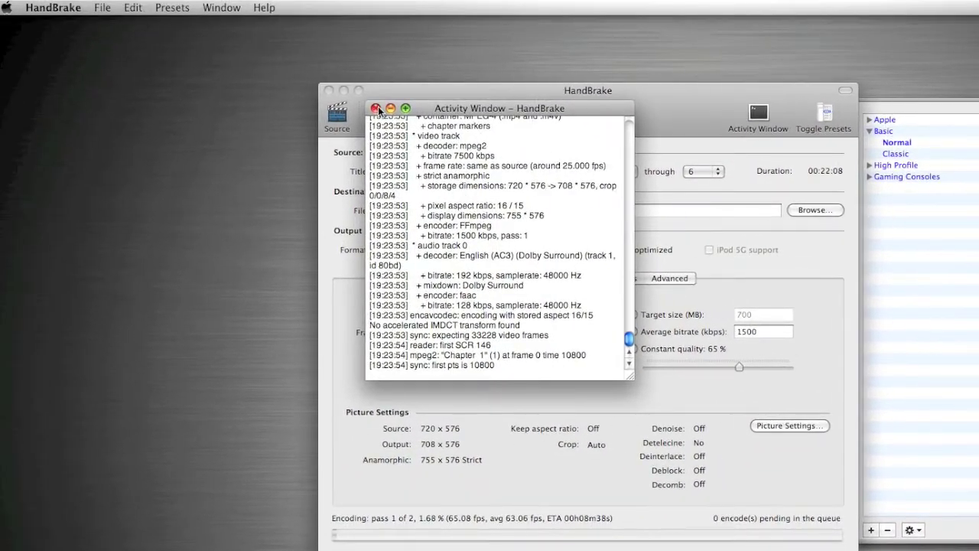
Close the Activity Window while pass 1 of 2 keeps encoding
left_click(375, 107)
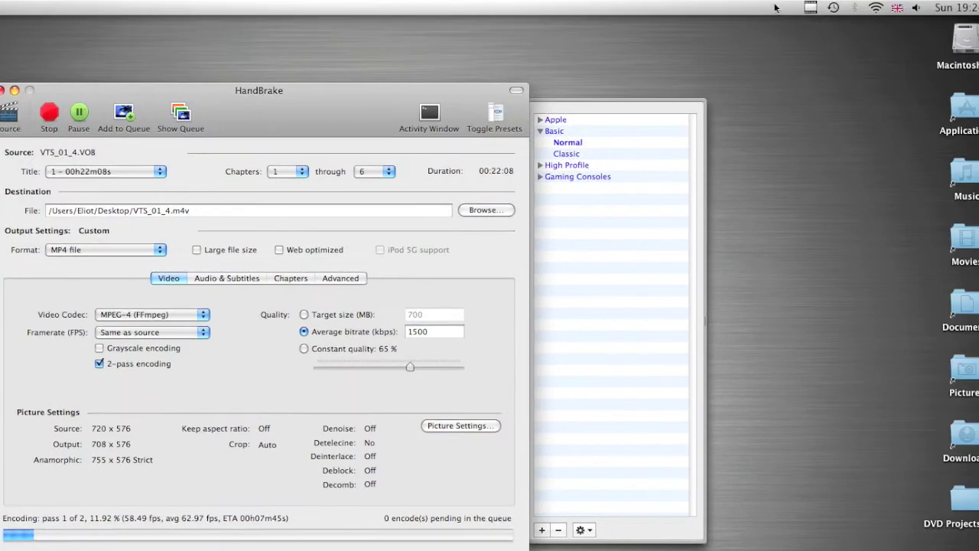
Bring the HandBrake window to the front and let the encode reach 94% of pass 2
left_click(777, 8)
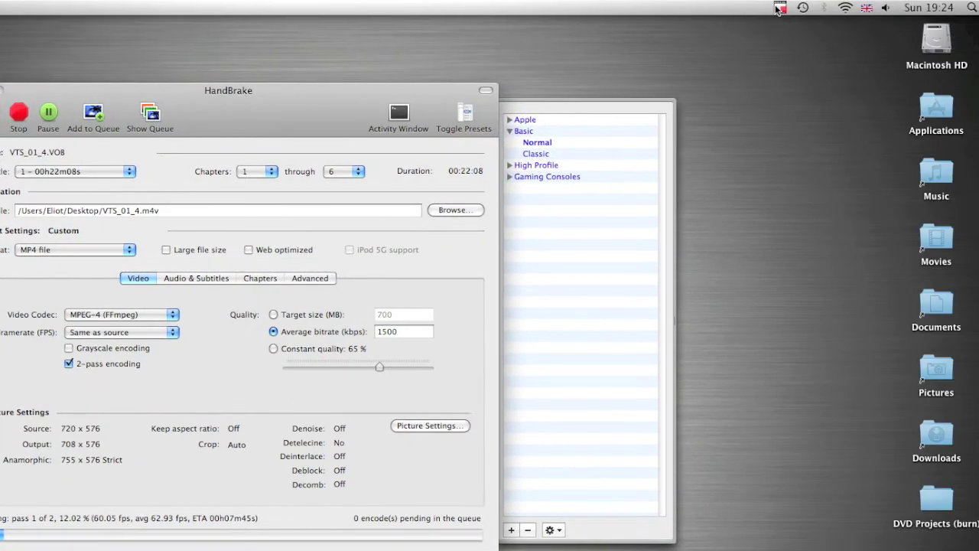
left_click(816, 38)
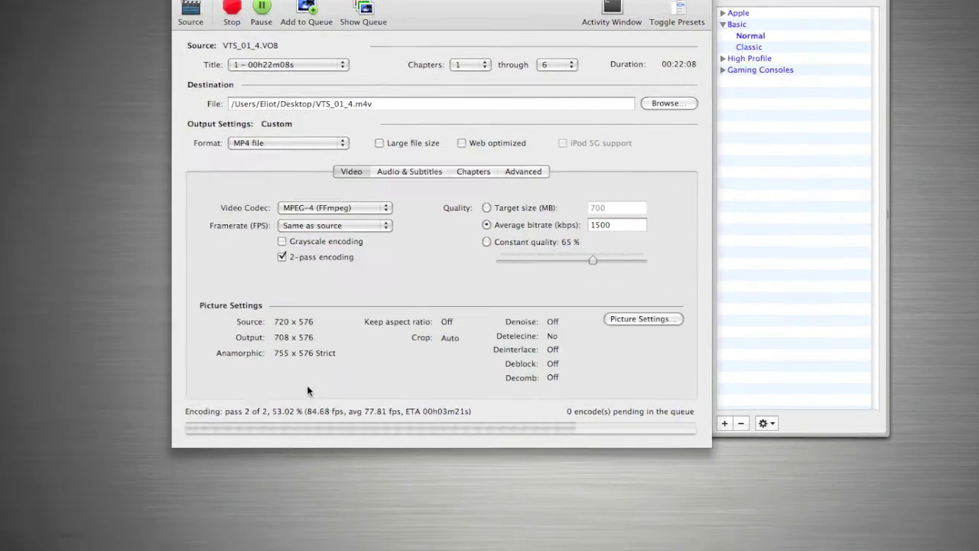
left_click(307, 384)
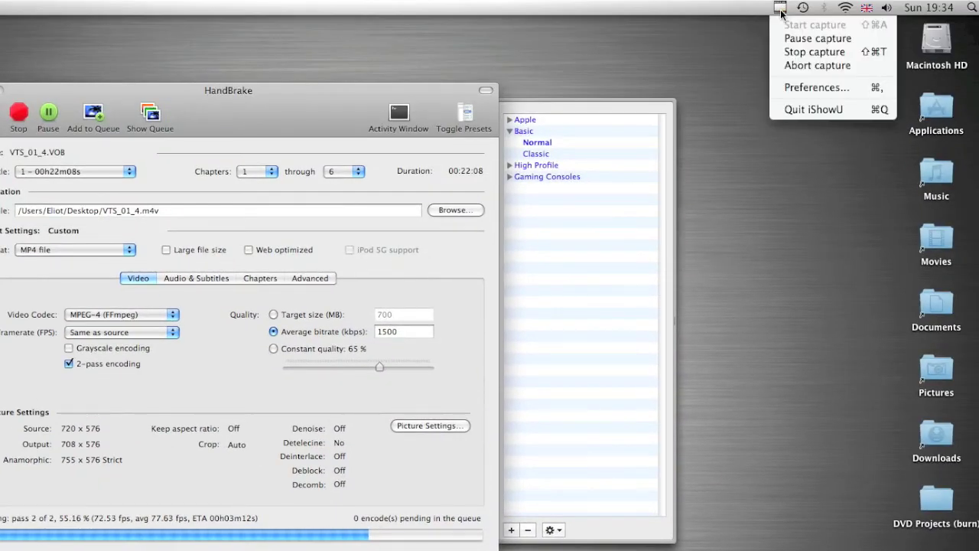
left_click(803, 40)
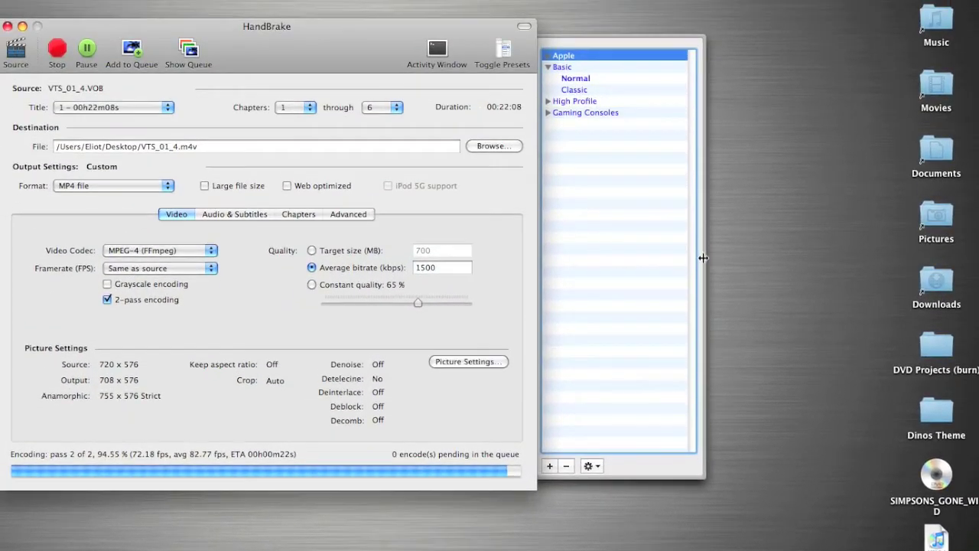
Widen the Presets drawer, apply AppleTV, and browse the High Profile and Gaming Consoles groups
left_click_drag(702, 257, 719, 287)
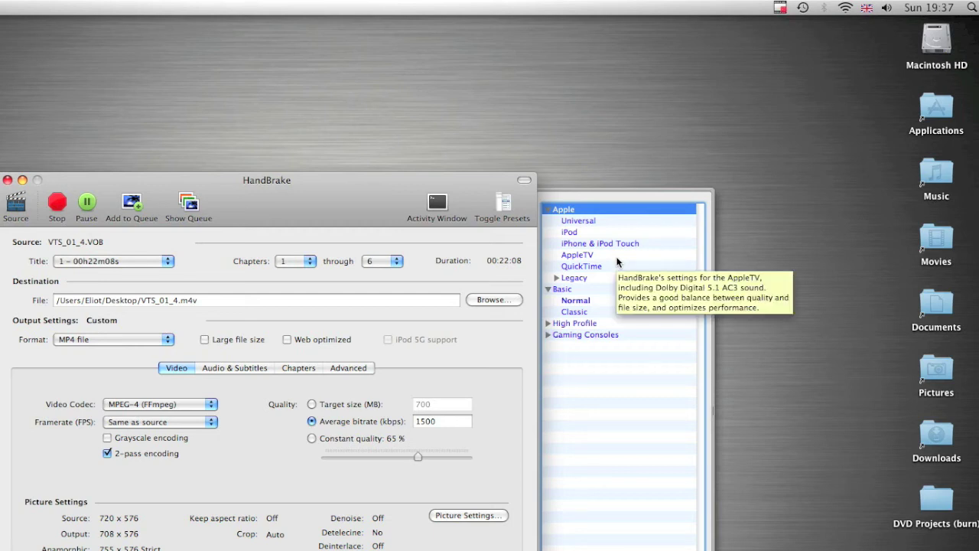
left_click(584, 257)
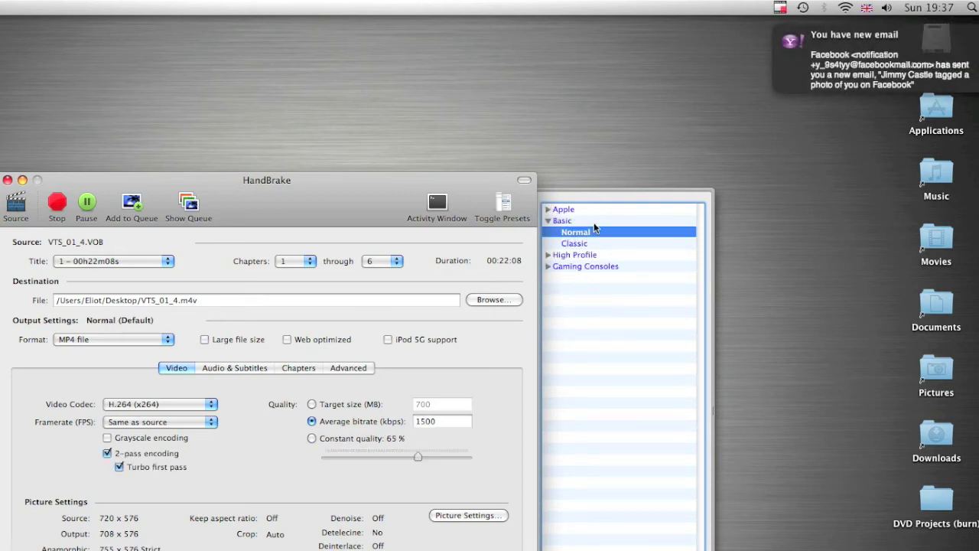
left_click(548, 255)
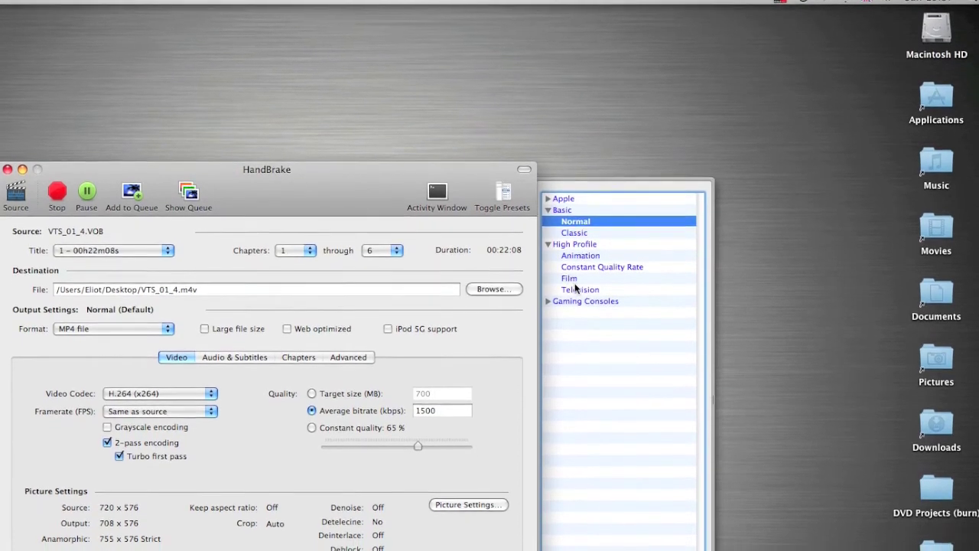
left_click(547, 255)
left_click(547, 266)
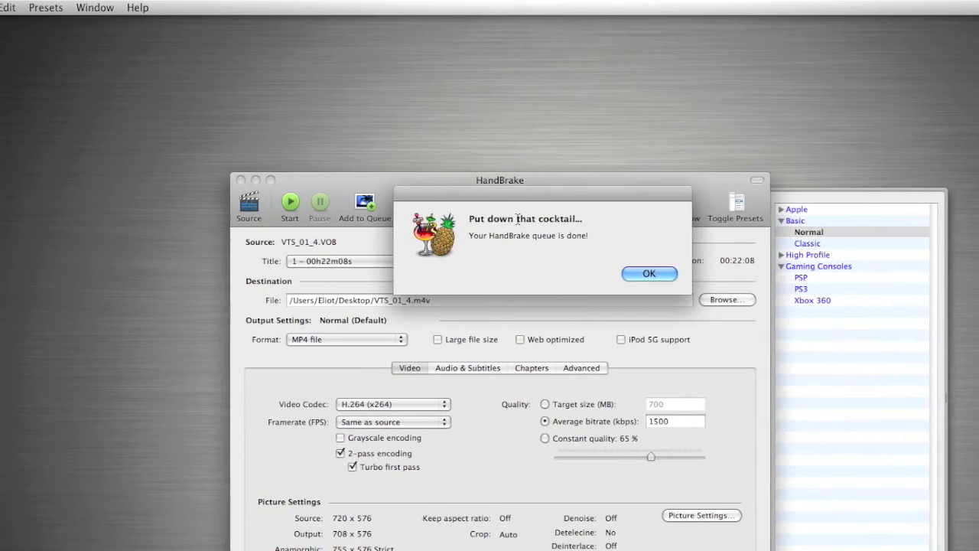
Dismiss the 'Your HandBrake queue is done!' message now that VTS_01_4.m4v has finished encoding
left_click(641, 273)
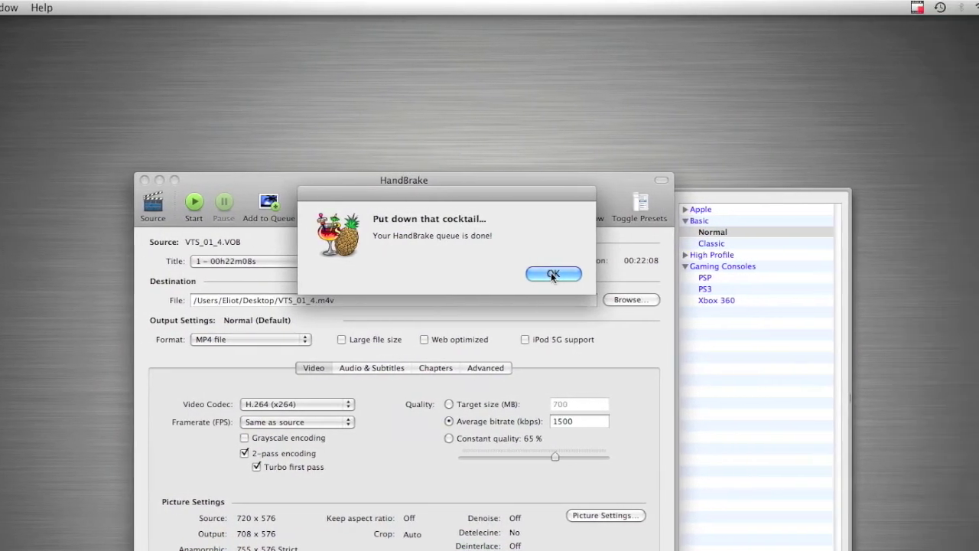